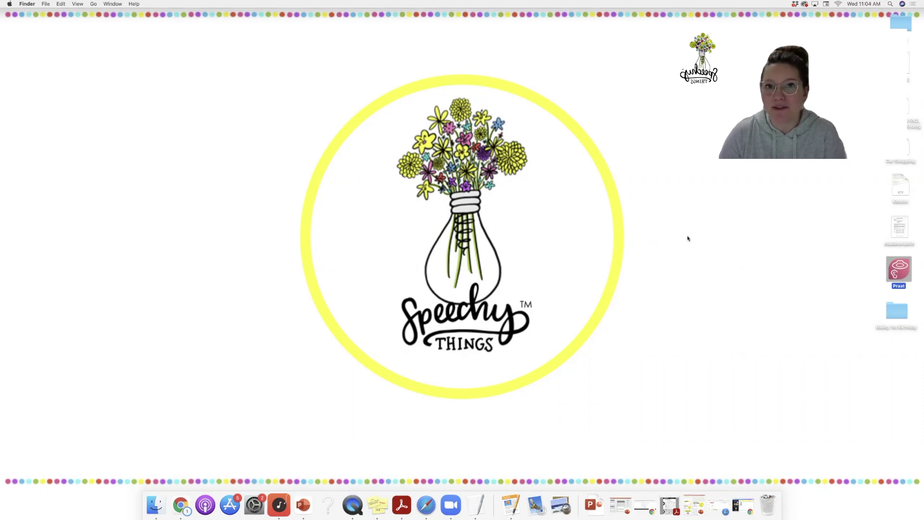
- Launch Praat from the desktop, close its Picture window, and move the Objects window toward the middle of the desktop
double_click(899, 270)
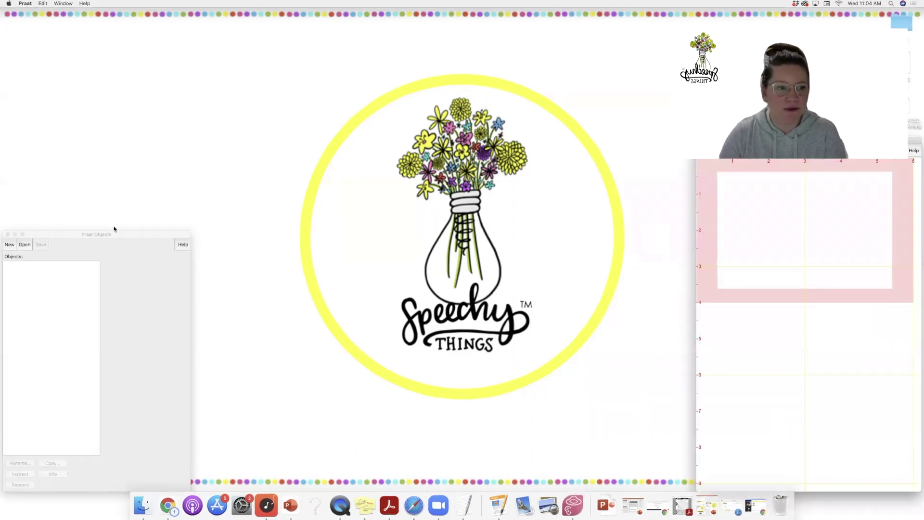
click(707, 249)
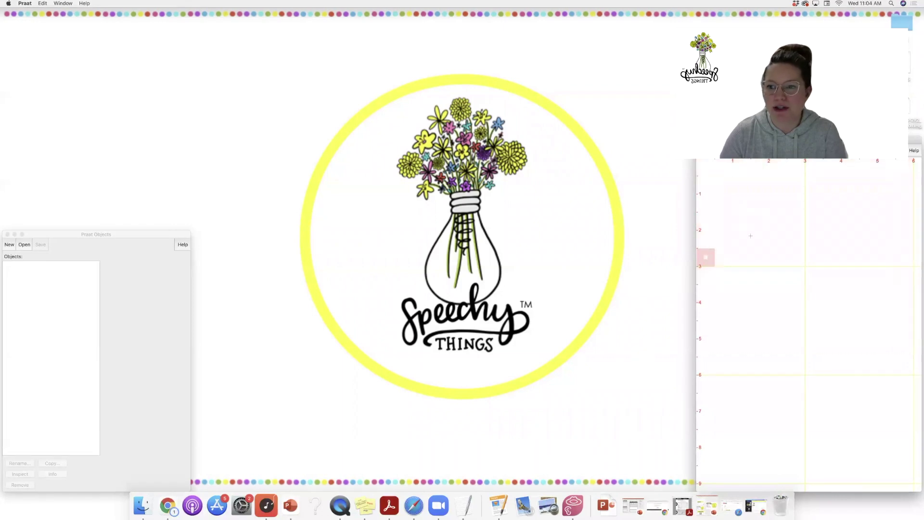
drag(860, 193, 823, 231)
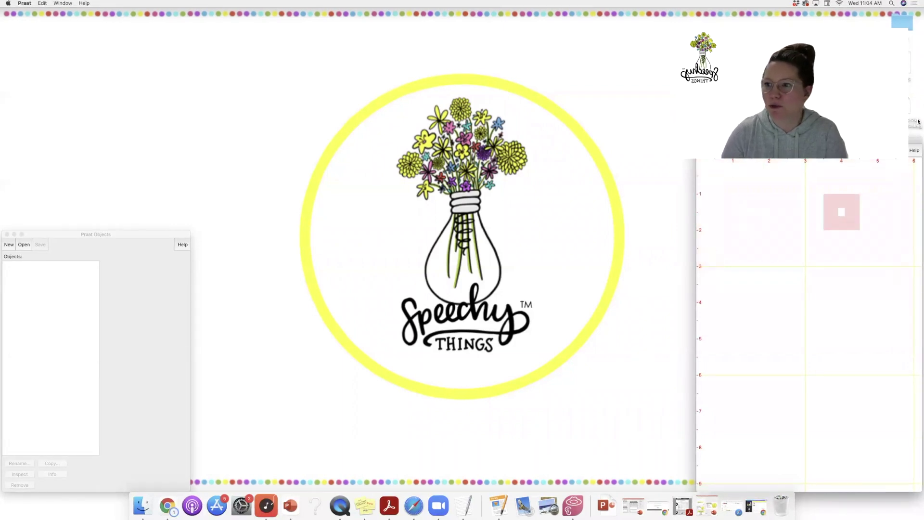
drag(916, 140, 886, 197)
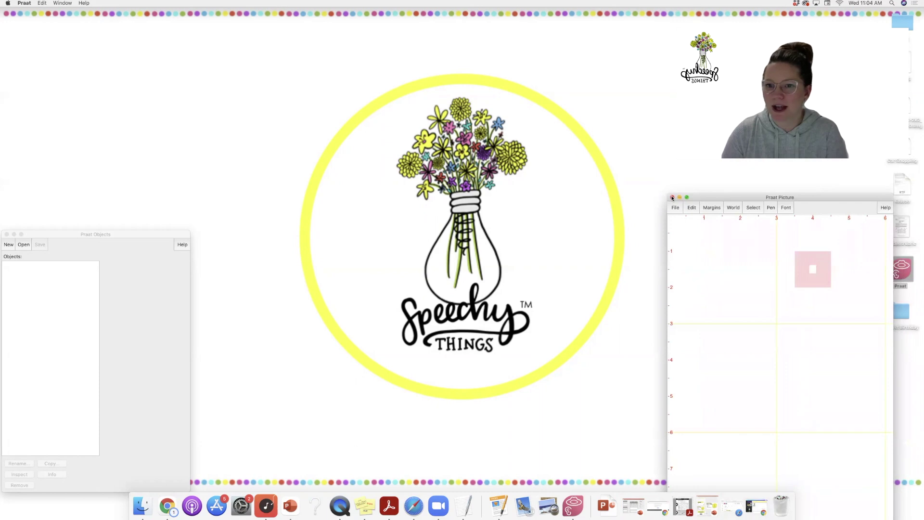
click(672, 198)
drag(114, 233, 336, 114)
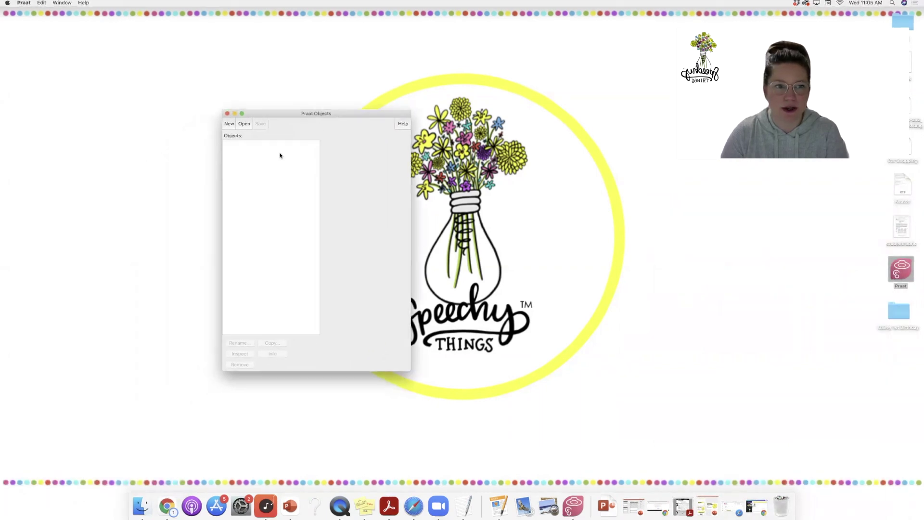
- Record a stereo sound with the built-in microphone at 44100 Hz and save it to the objects list as untitled
click(230, 124)
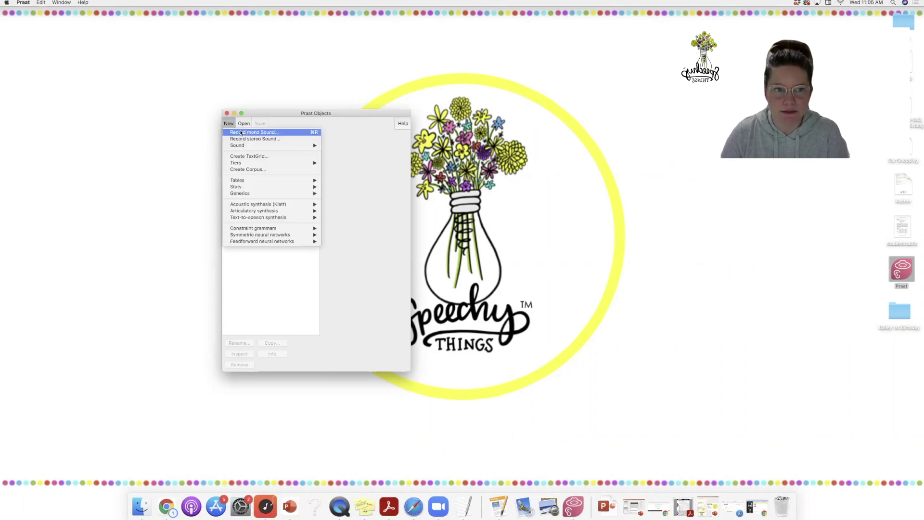
click(259, 139)
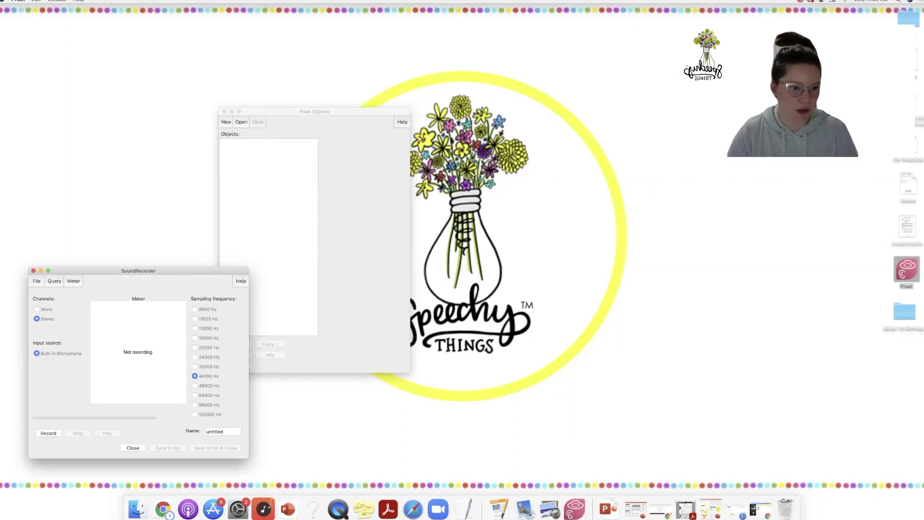
click(43, 434)
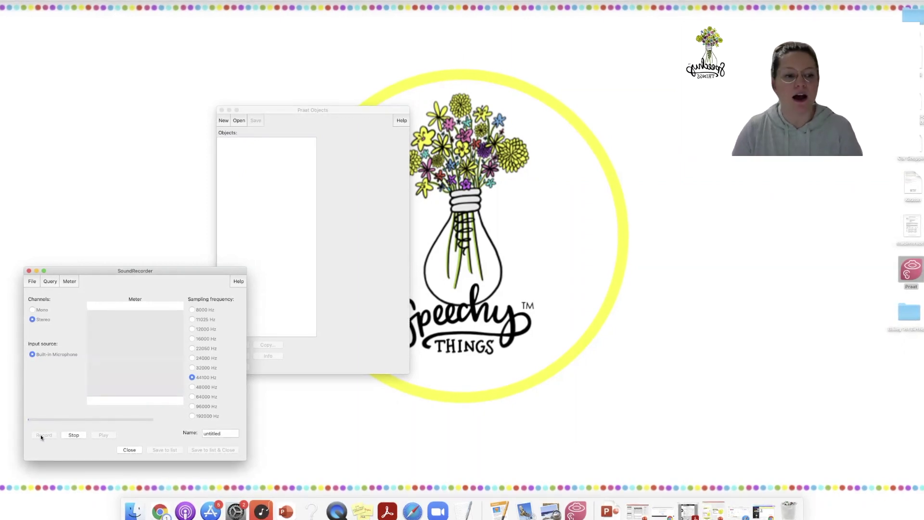
click(72, 436)
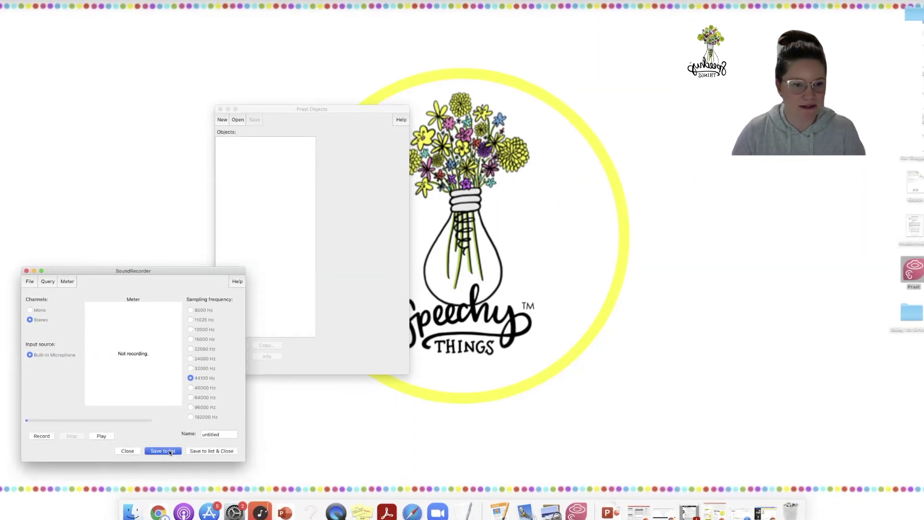
click(169, 451)
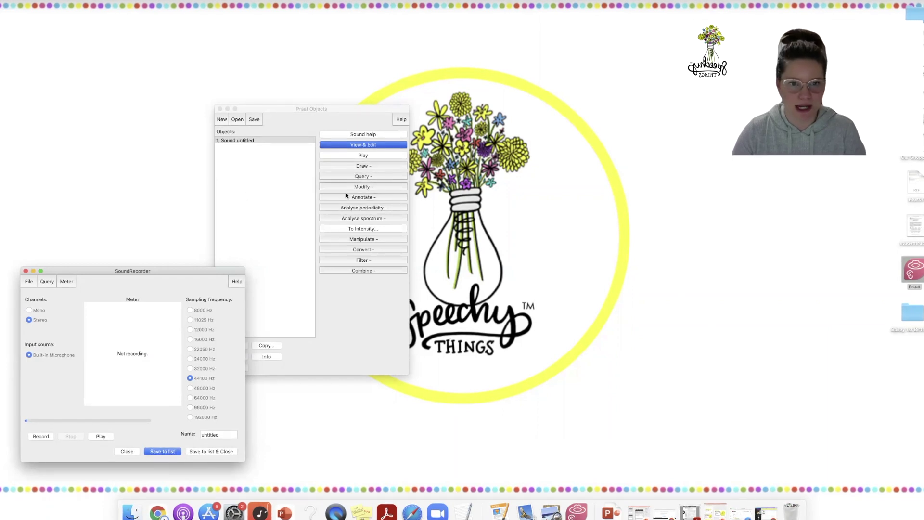
- Open the first recording for viewing and editing, and enlarge and reposition its window clear of the webcam image
click(365, 145)
drag(315, 131, 493, 108)
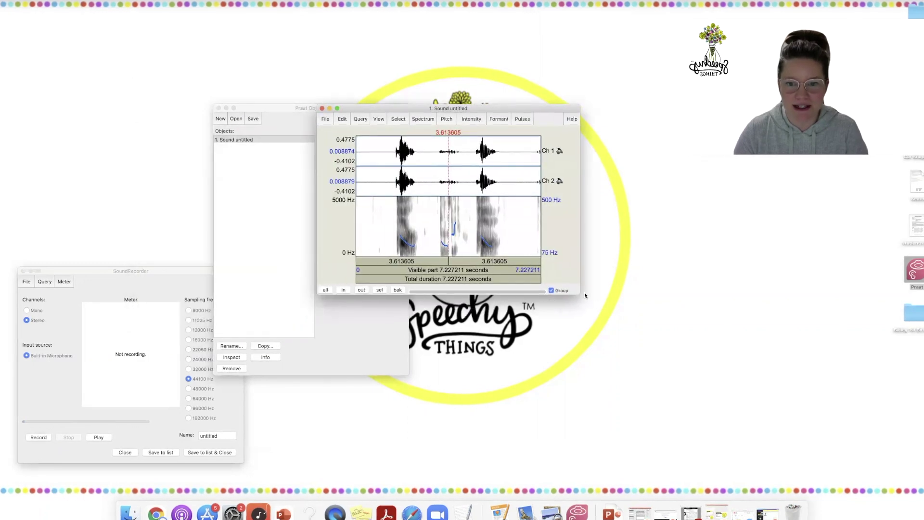
drag(577, 294, 816, 435)
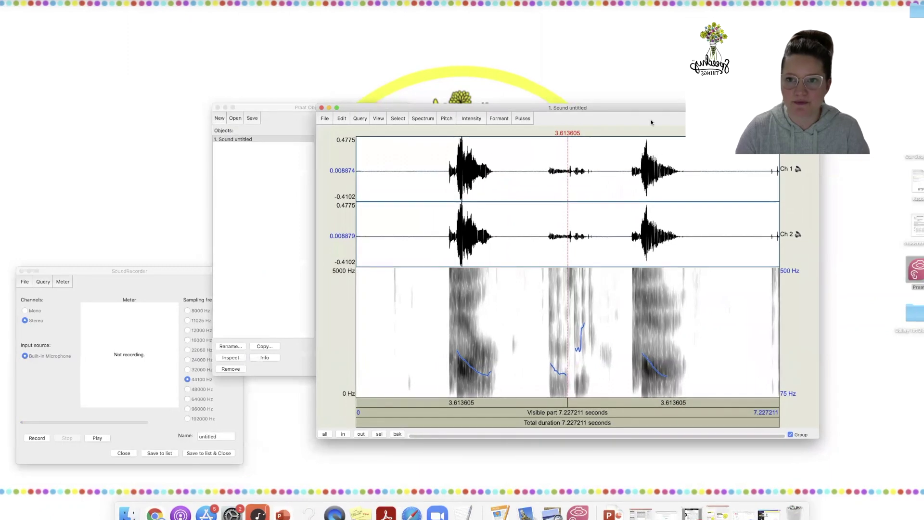
drag(625, 103, 474, 74)
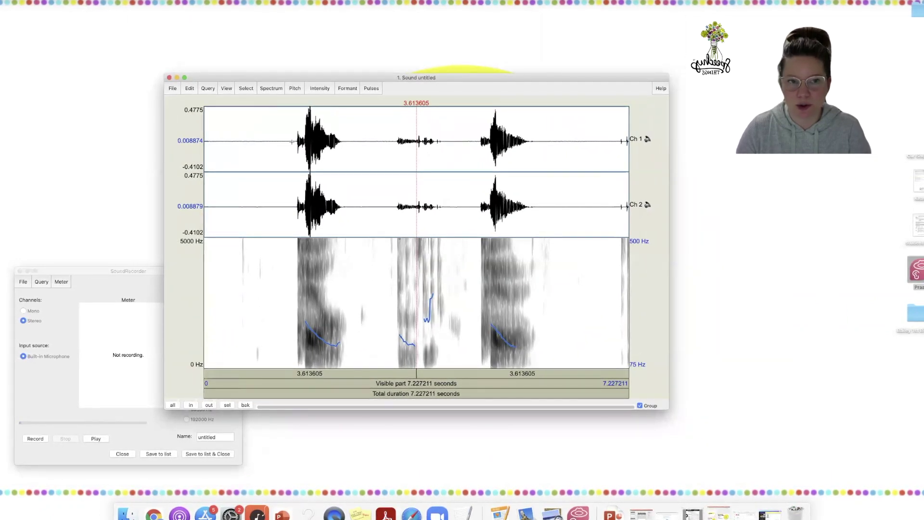
- Select and play the first and last loud speech segments of the first recording separately, and close its editor window
drag(291, 141, 344, 142)
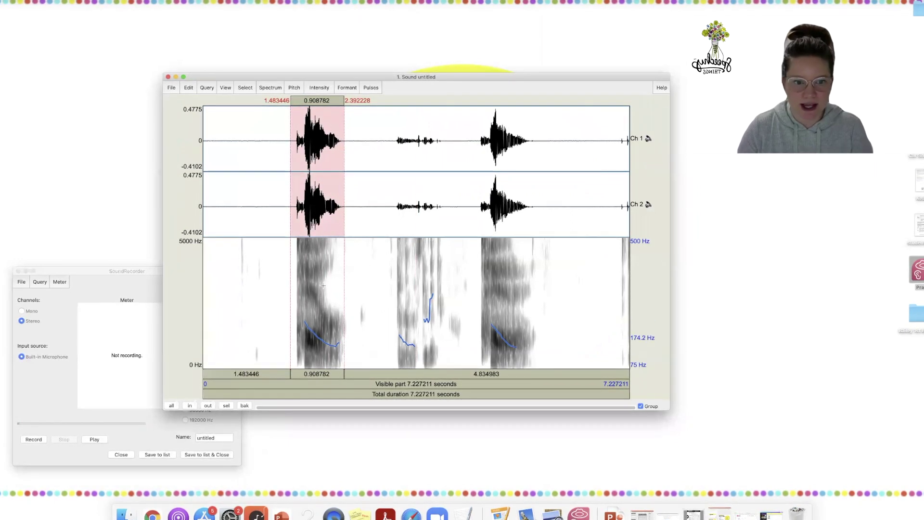
click(318, 375)
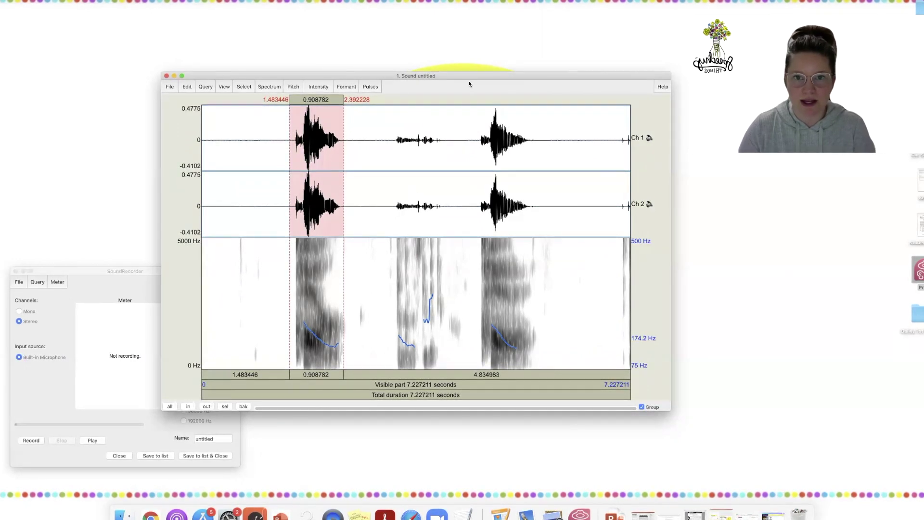
drag(473, 109, 534, 112)
click(496, 375)
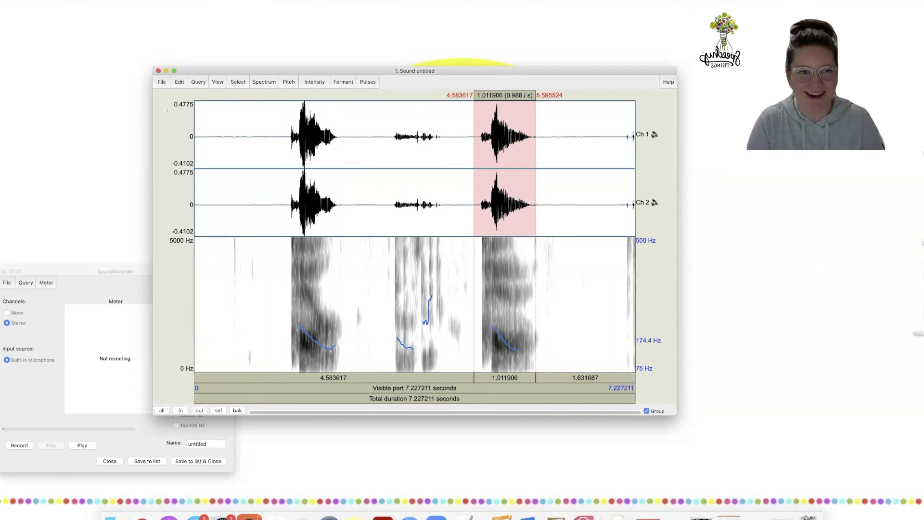
click(156, 70)
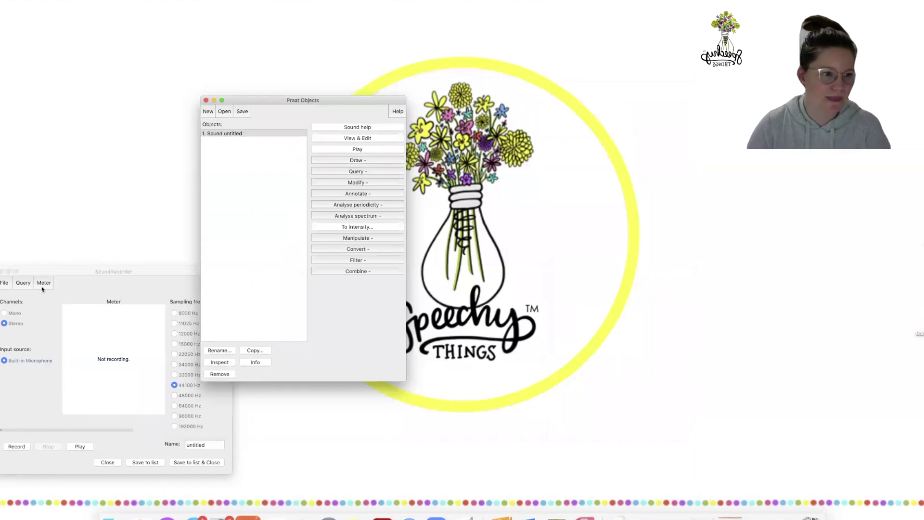
- Record a second stereo sound and save it to the objects list
click(47, 315)
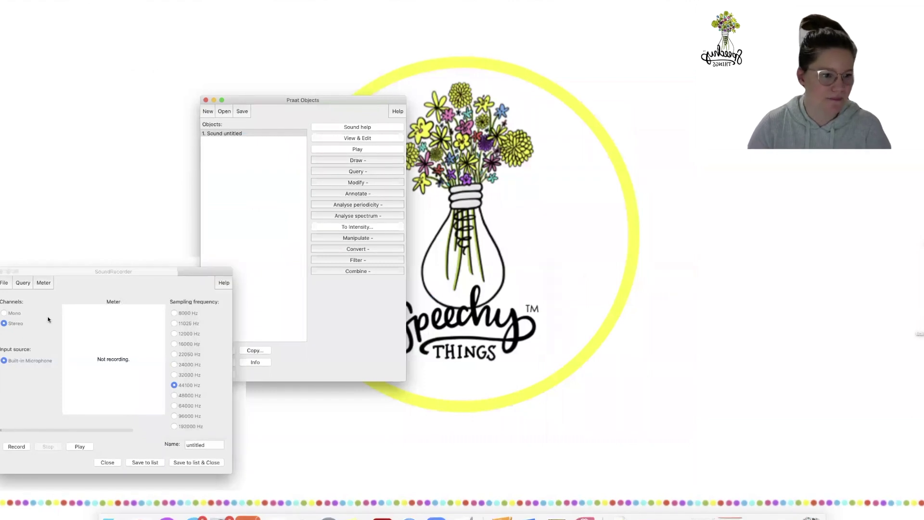
click(23, 448)
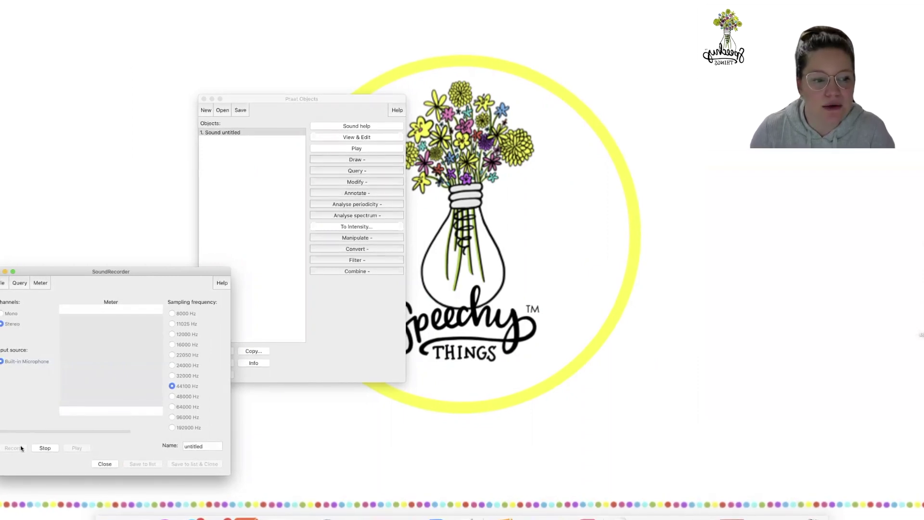
click(44, 448)
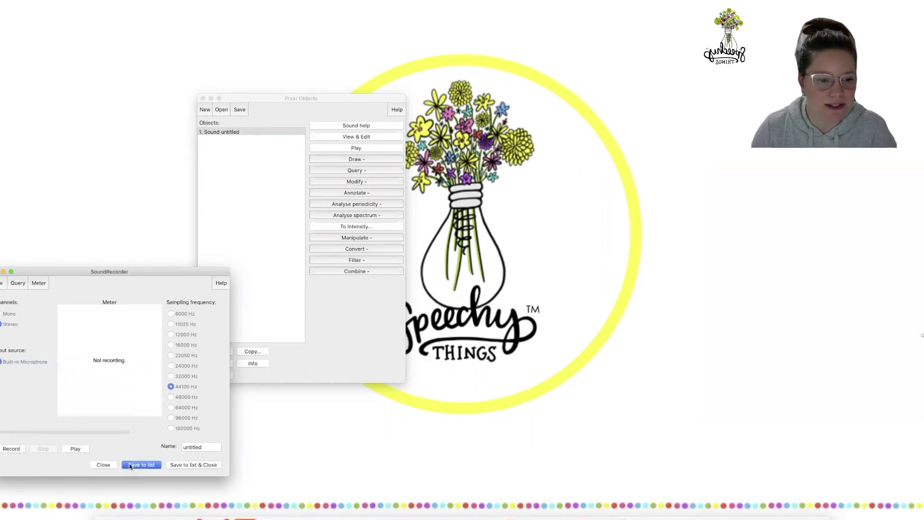
click(130, 465)
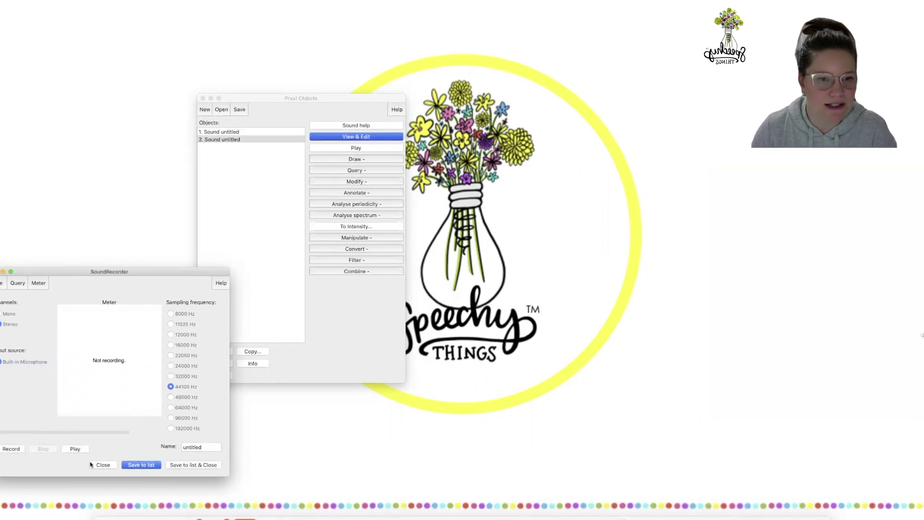
- Record a third stereo sound and add it to the objects list under the name untitled
click(9, 449)
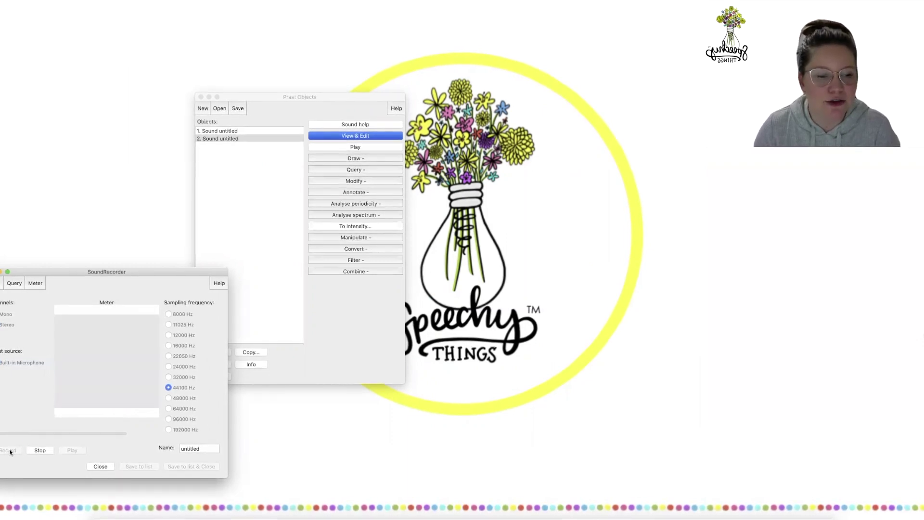
click(36, 450)
click(128, 466)
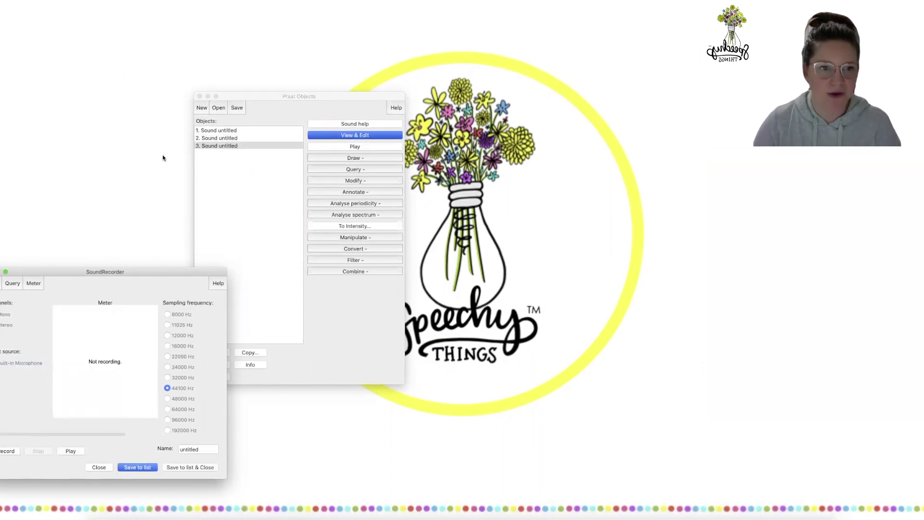
- Open the second recording for viewing and editing, and move its window clear of the webcam image
click(222, 137)
click(224, 138)
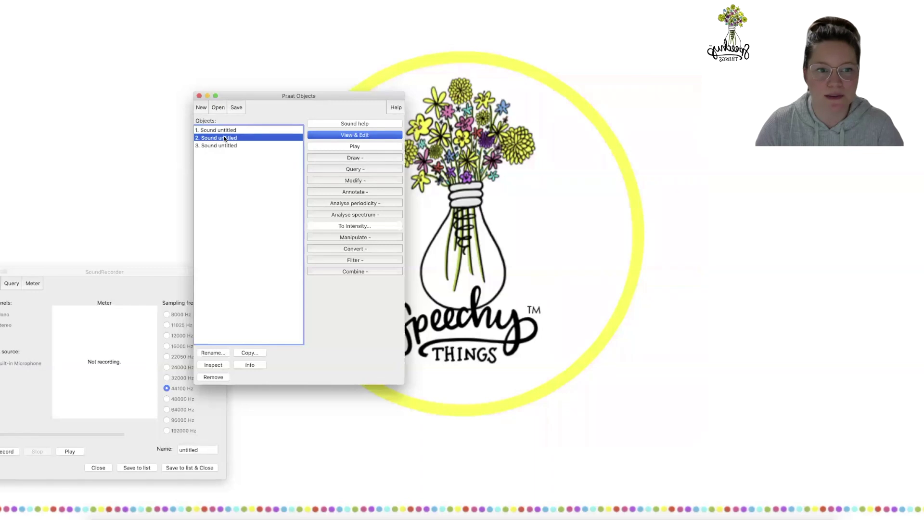
click(324, 134)
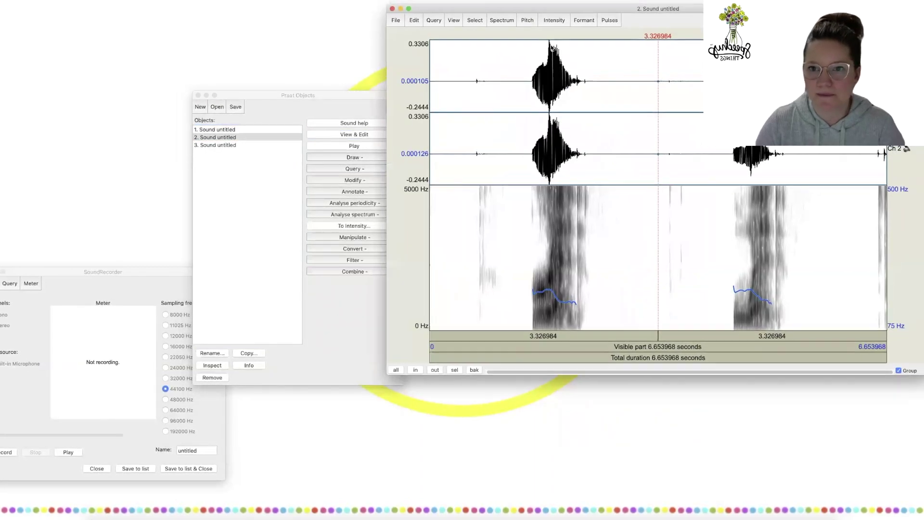
drag(621, 4, 389, 76)
- Select and play each of the two speech segments in the second recording, and close its editor window
drag(296, 125, 364, 130)
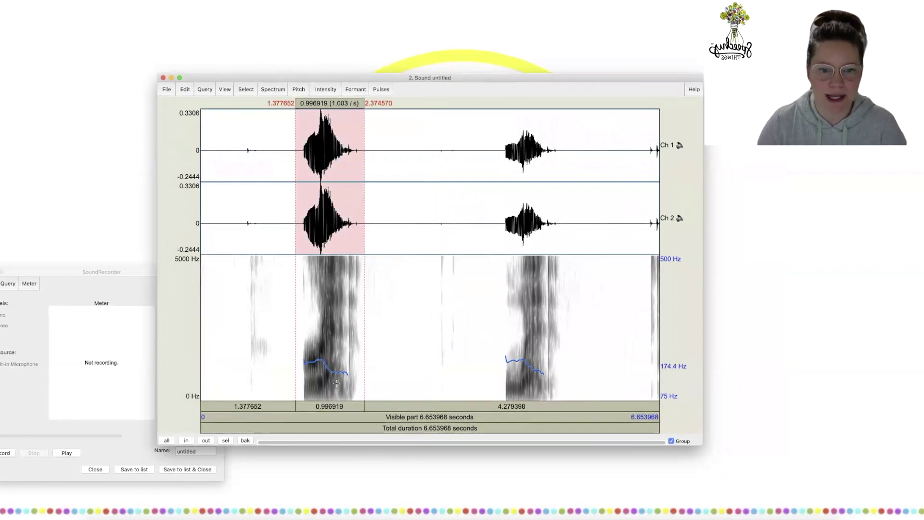
key(Tab)
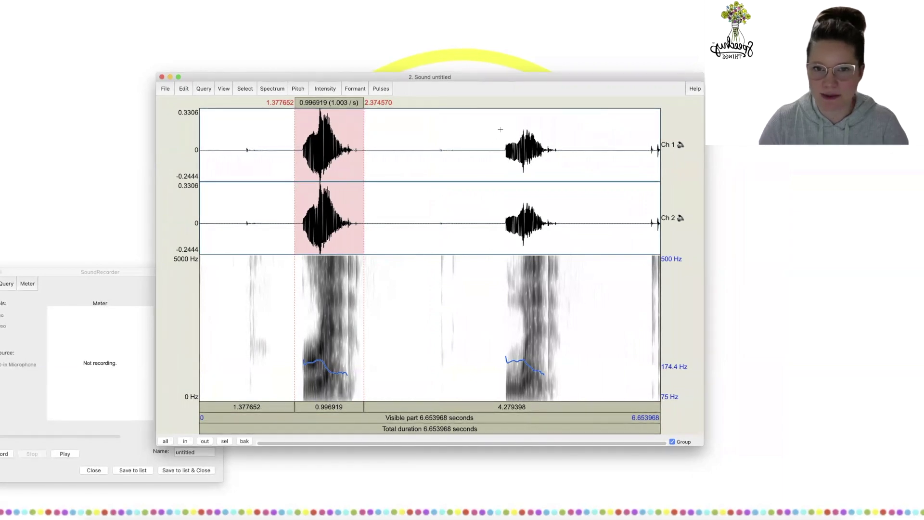
drag(495, 123, 559, 116)
click(513, 407)
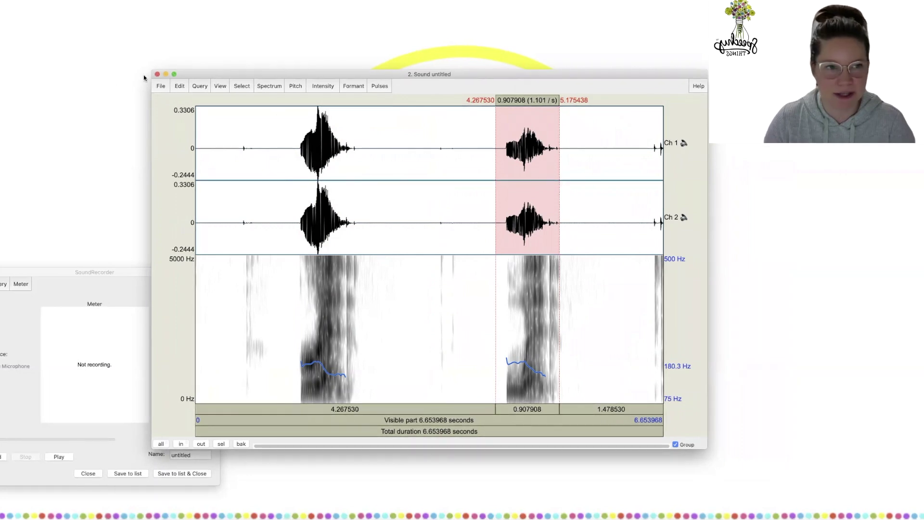
click(157, 74)
- Open the third recording for viewing and editing, and reposition its window so the whole waveform is unobstructed
click(224, 142)
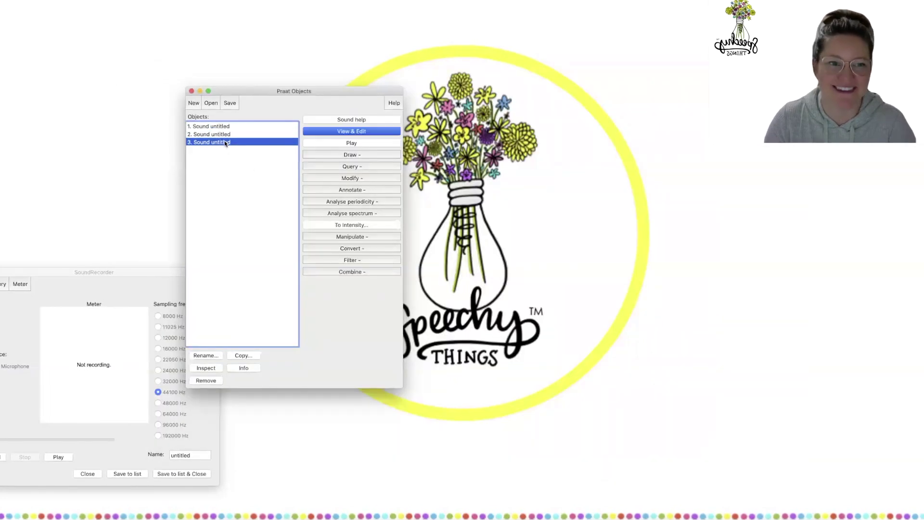
click(347, 131)
drag(430, 54, 321, 42)
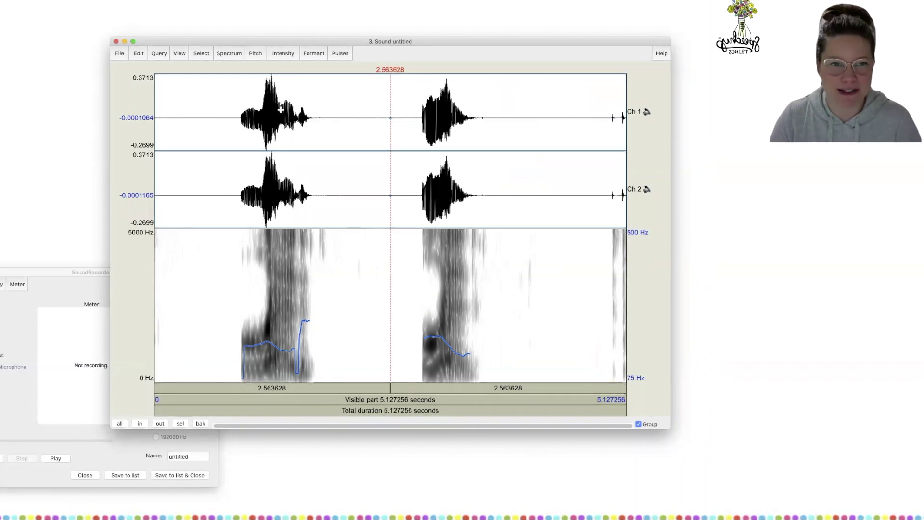
- Select and play each of the two speech segments in the third recording
drag(234, 100, 315, 251)
click(279, 388)
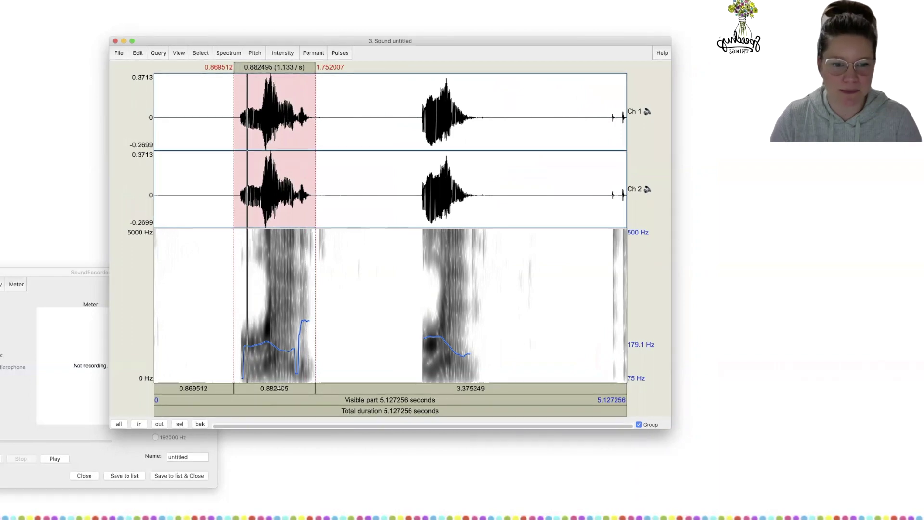
drag(416, 90, 475, 190)
click(449, 392)
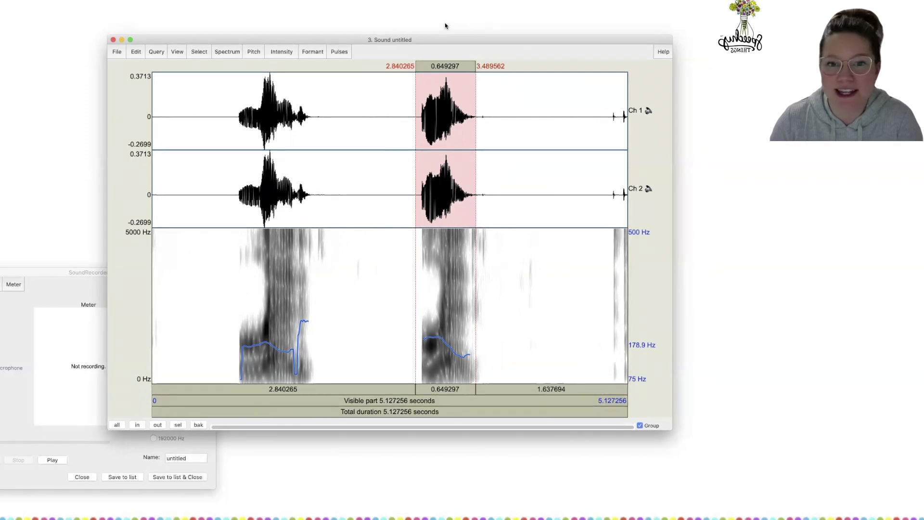
- Close the third recording's editor window and the Objects window to quit the program
click(113, 40)
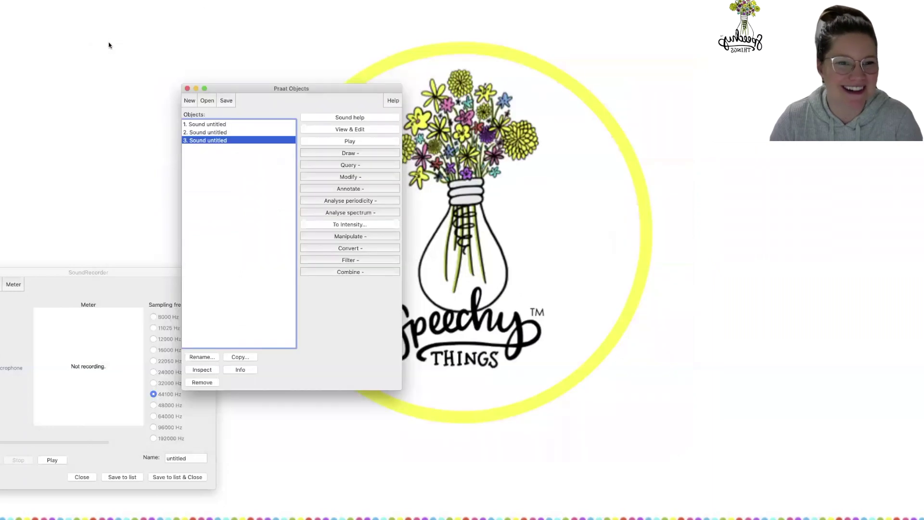
click(187, 89)
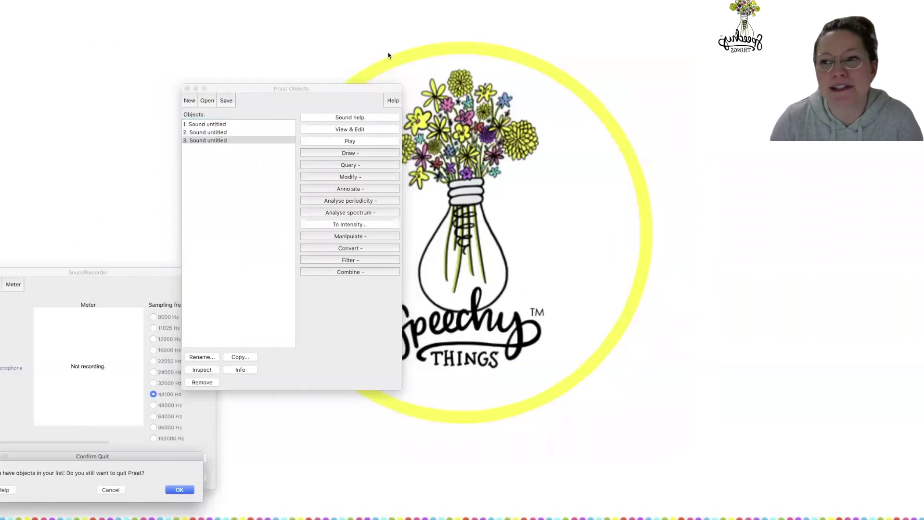